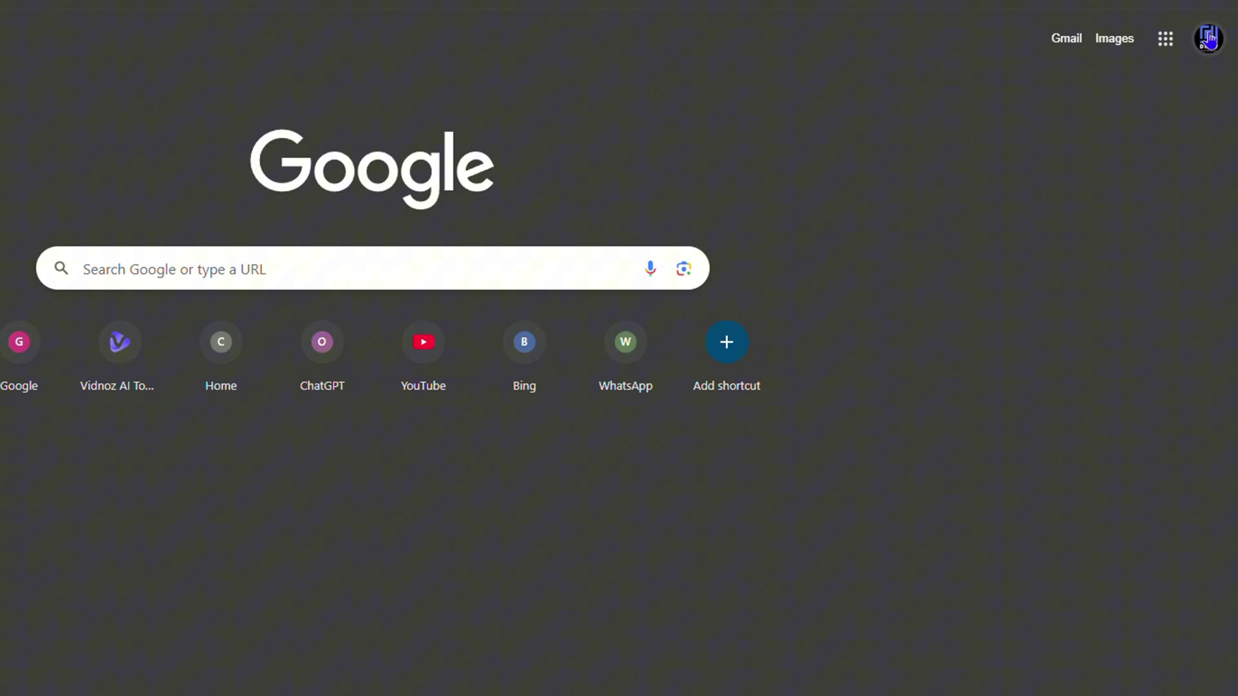
# Step: From the profile avatar, go to Manage your Google Account and its Data & privacy section
pyautogui.click(1206, 39)
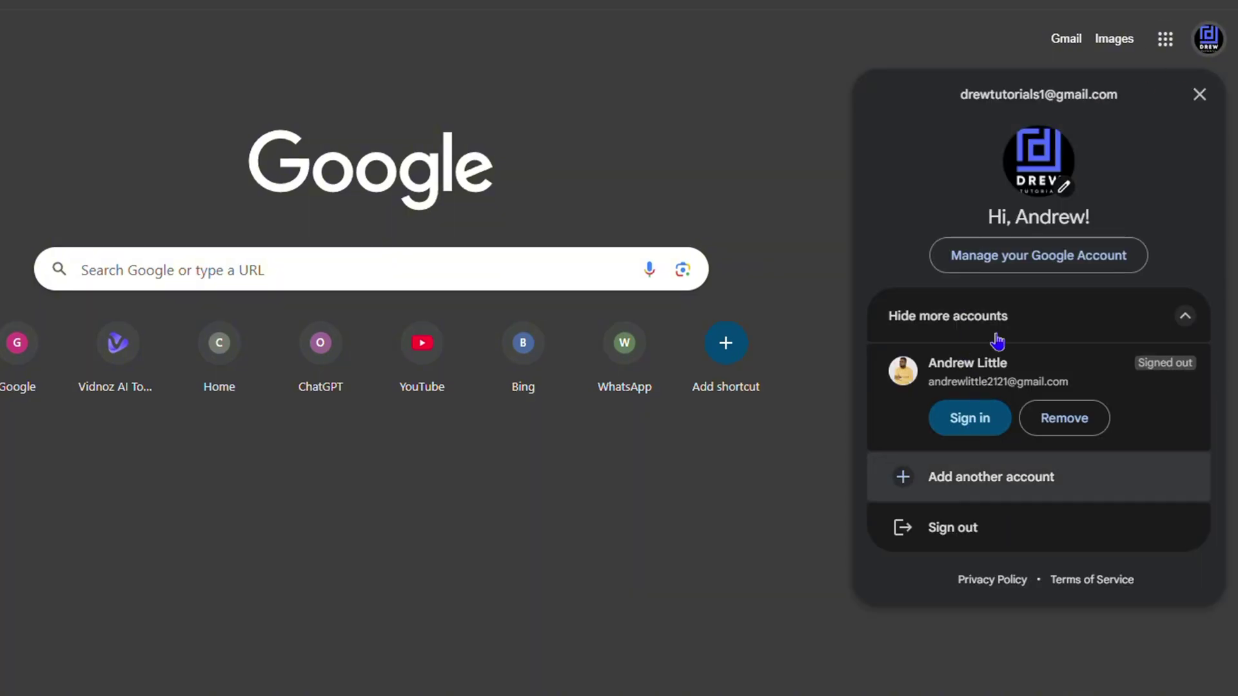
pyautogui.click(1033, 269)
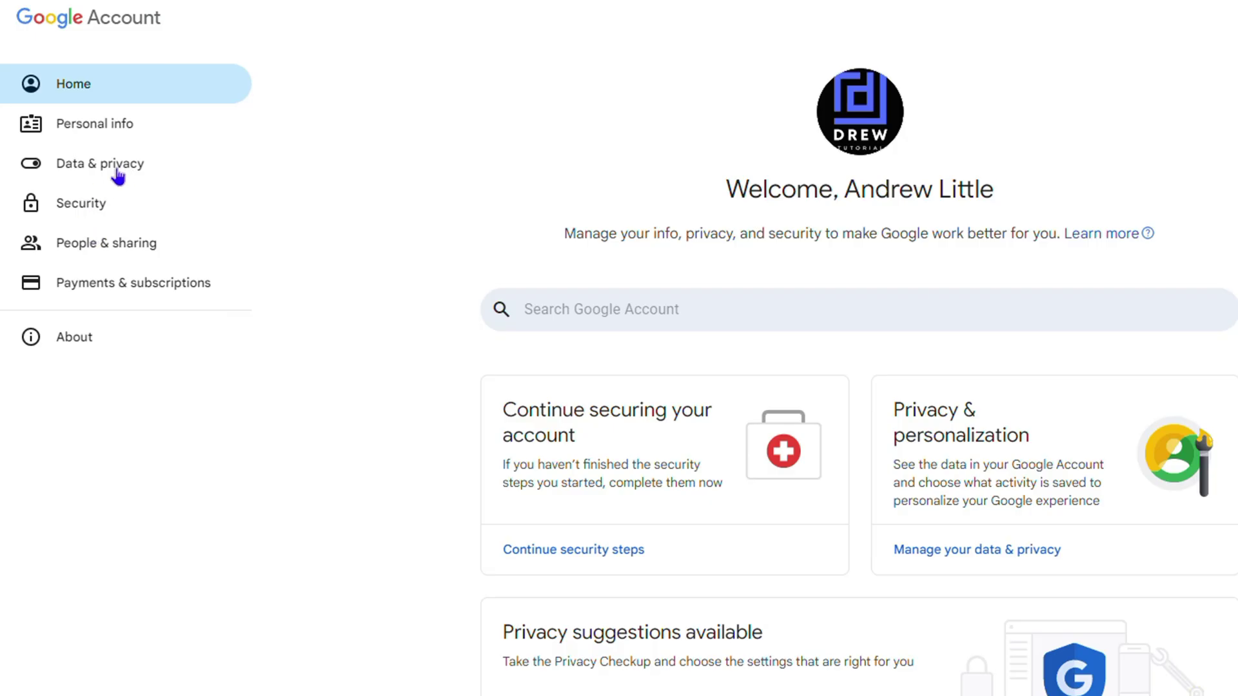
pyautogui.click(118, 167)
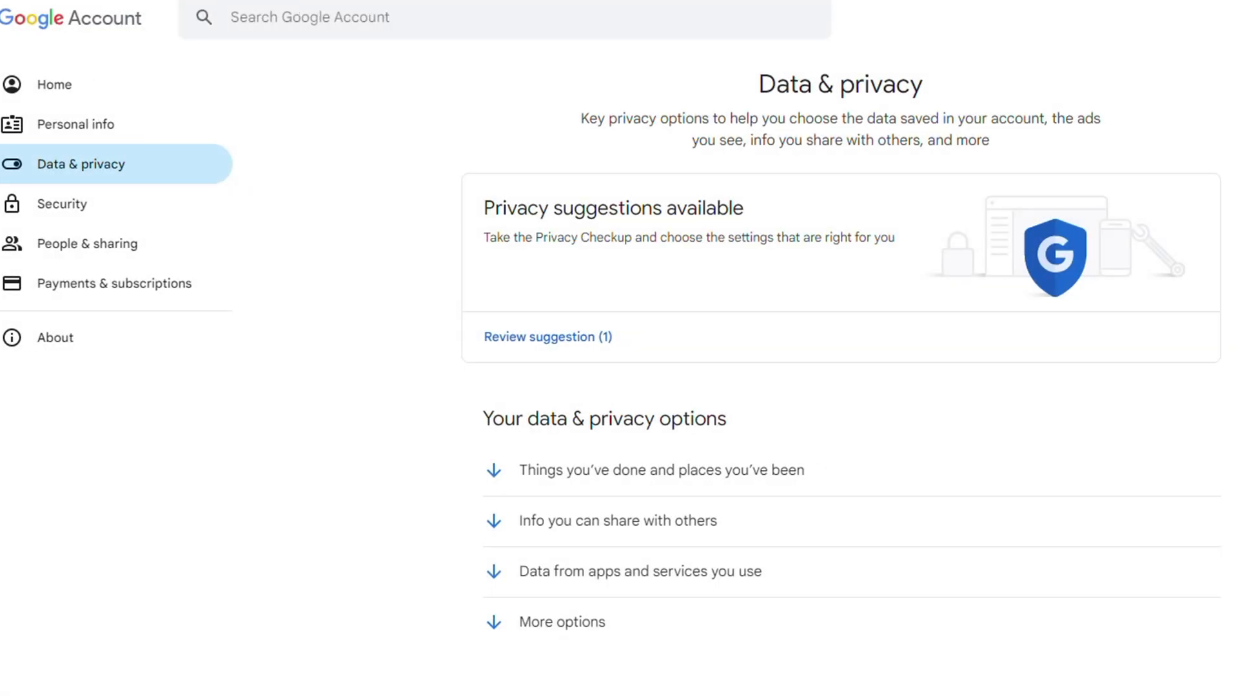
pyautogui.scroll(-5, 751, 397)
pyautogui.scroll(-3, 751, 397)
pyautogui.scroll(-4, 654, 393)
pyautogui.scroll(-3, 616, 395)
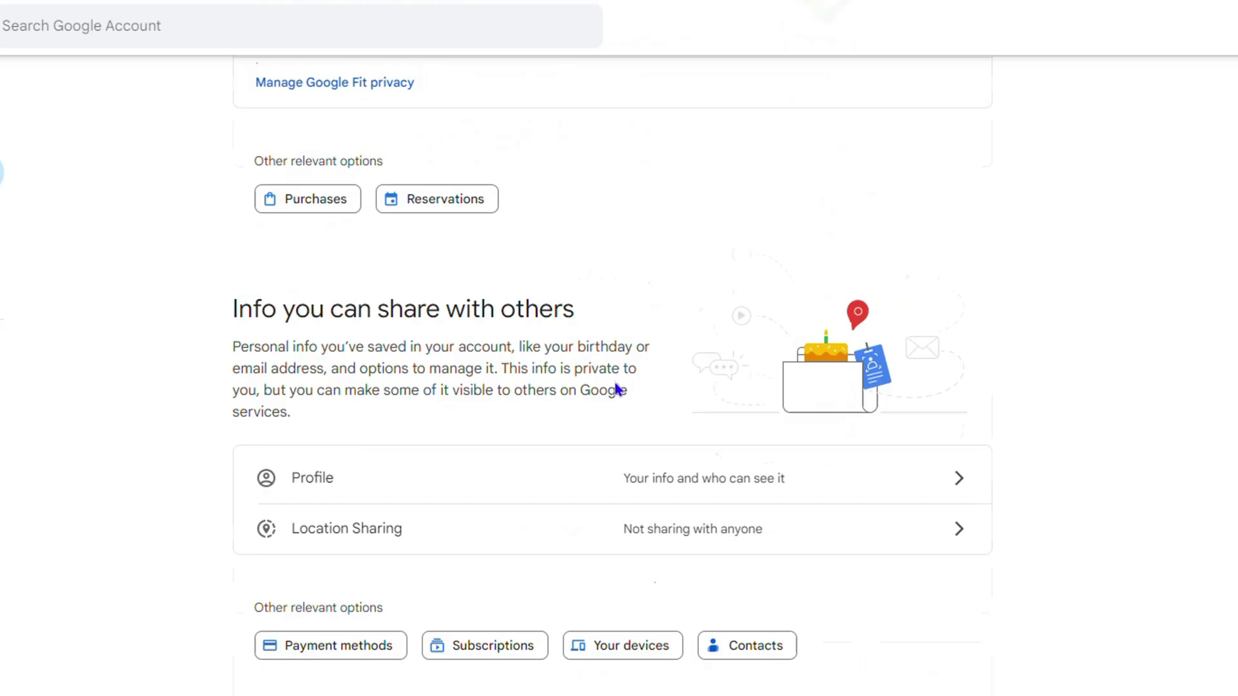
pyautogui.scroll(-1, 617, 387)
pyautogui.scroll(-5, 616, 387)
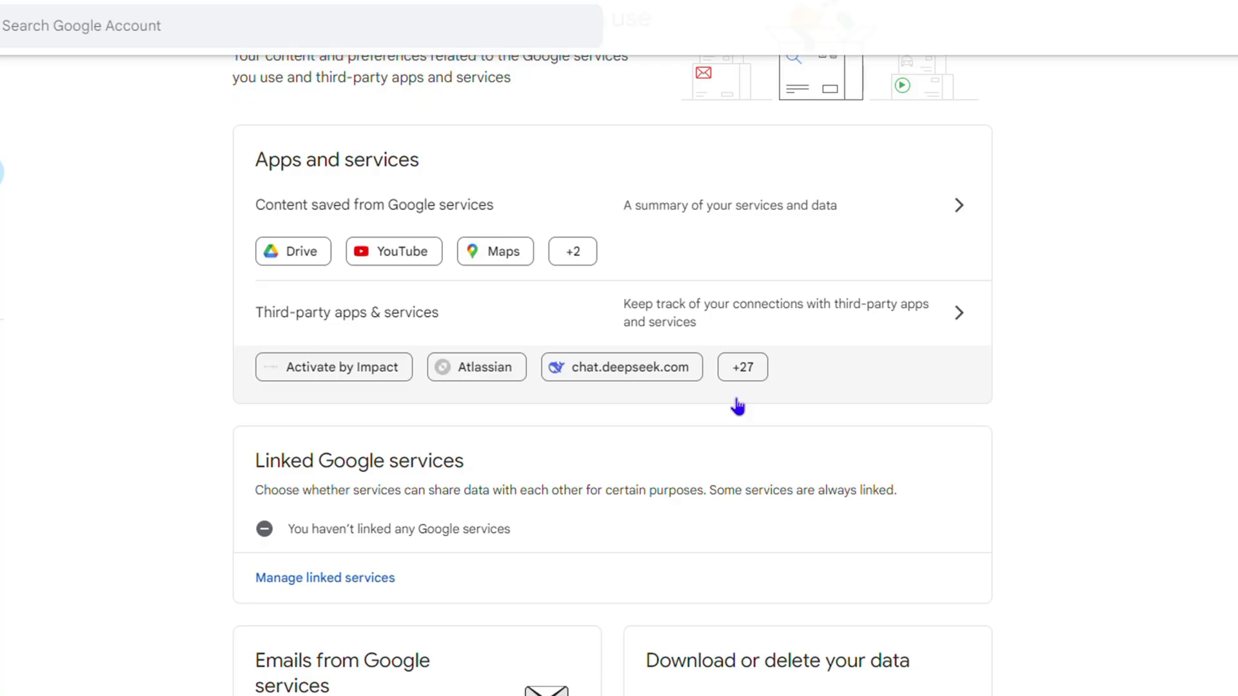
pyautogui.click(744, 367)
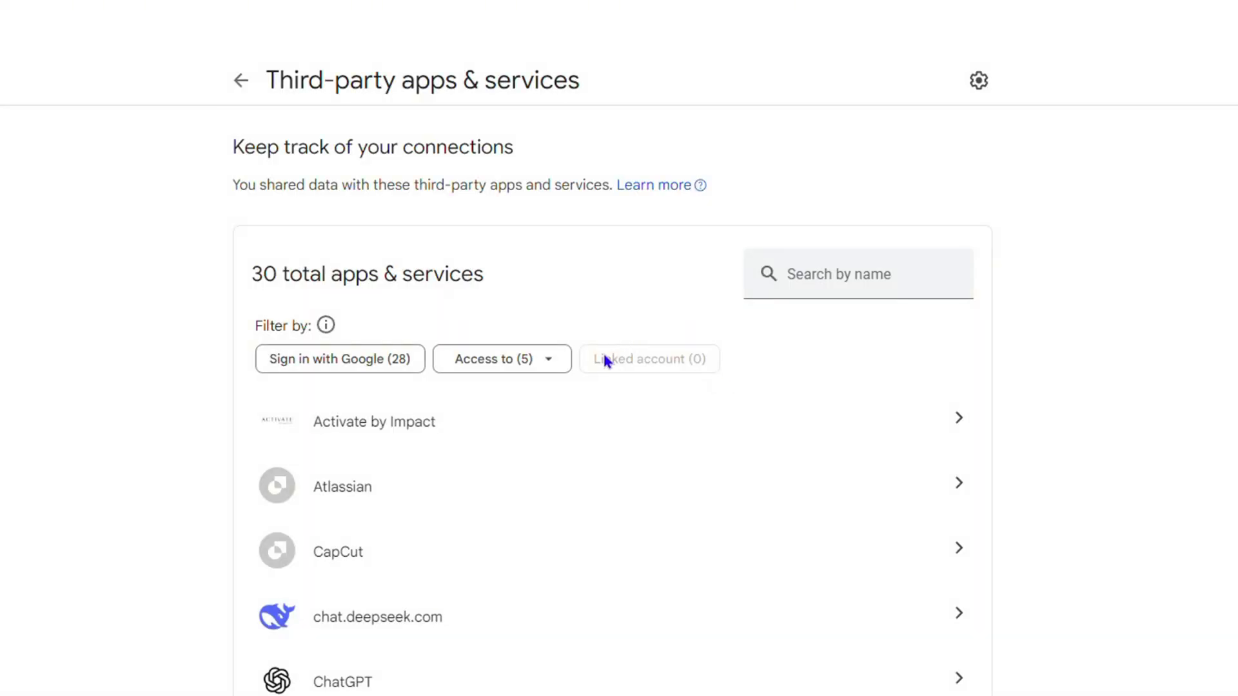
pyautogui.scroll(-1, 507, 498)
pyautogui.scroll(-5, 497, 495)
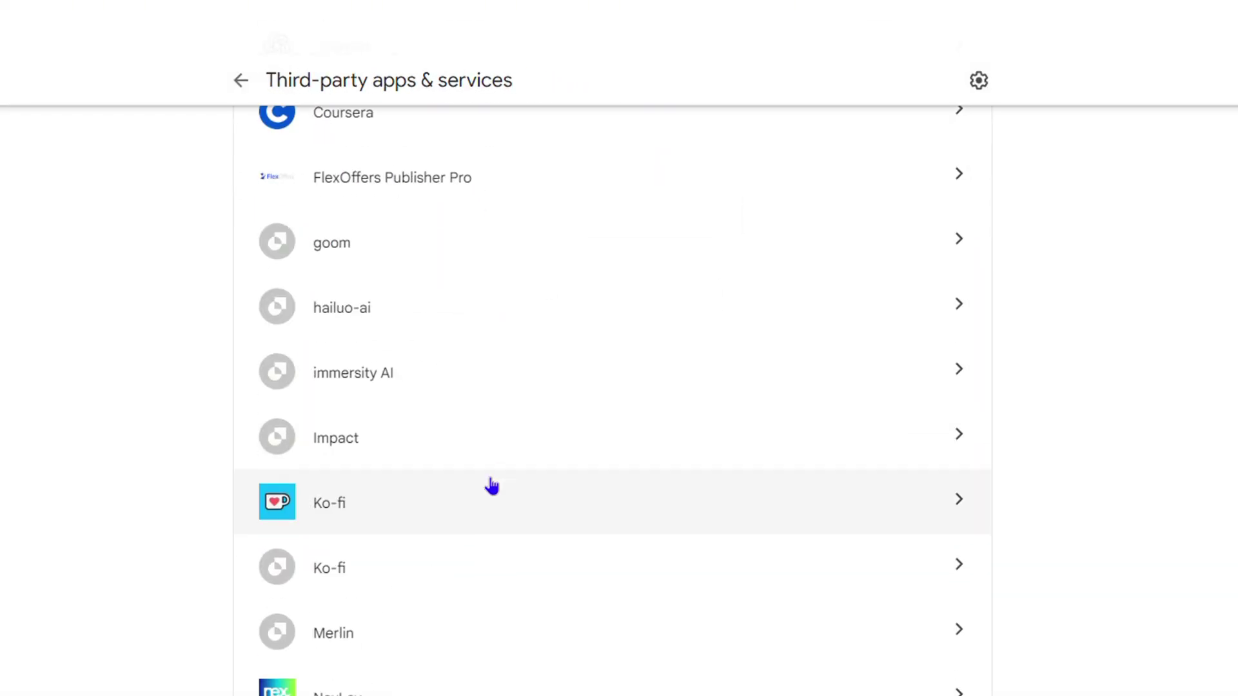
pyautogui.scroll(-5, 492, 484)
pyautogui.scroll(-5, 488, 483)
pyautogui.scroll(5, 614, 498)
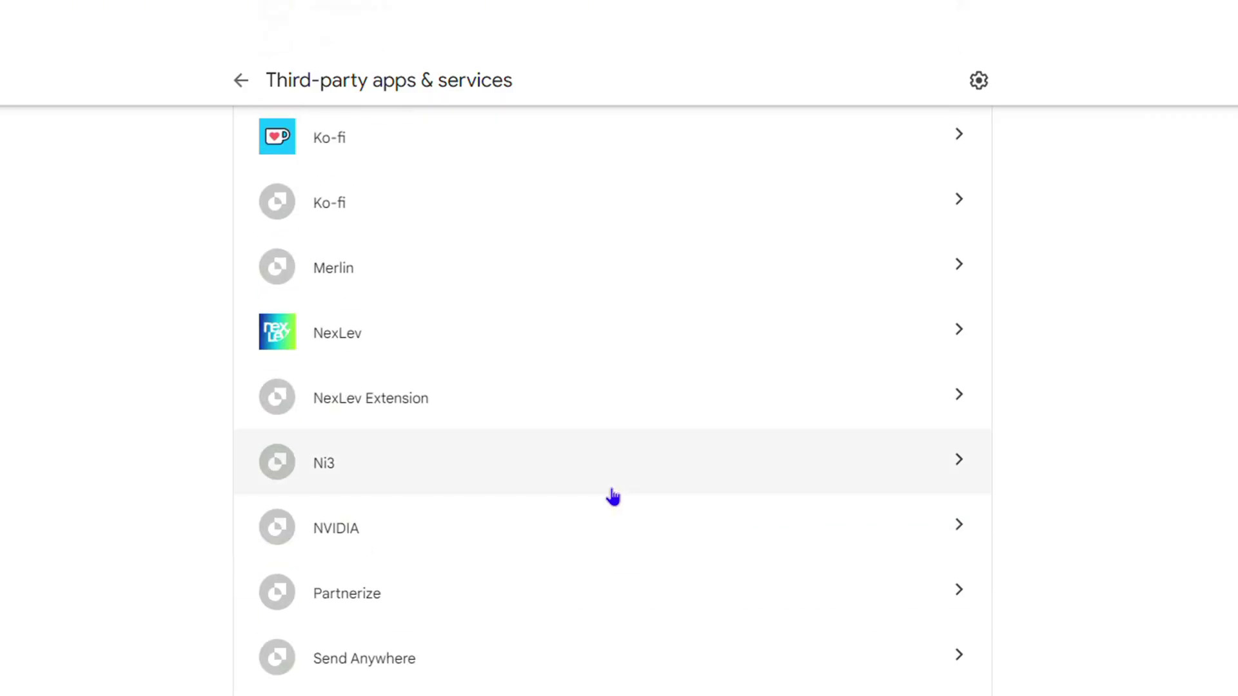
pyautogui.scroll(5, 605, 476)
pyautogui.scroll(2, 604, 476)
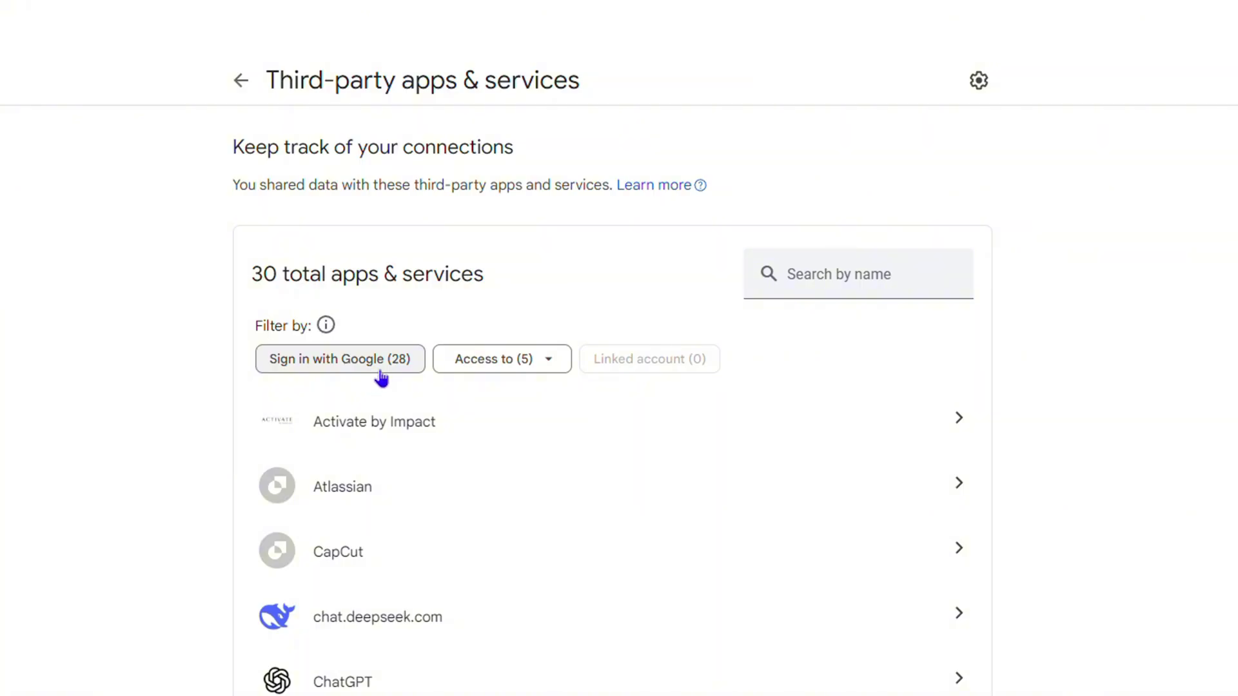
# Step: Filter connected apps to Sign in with Google, then go back to Data & privacy
pyautogui.click(549, 364)
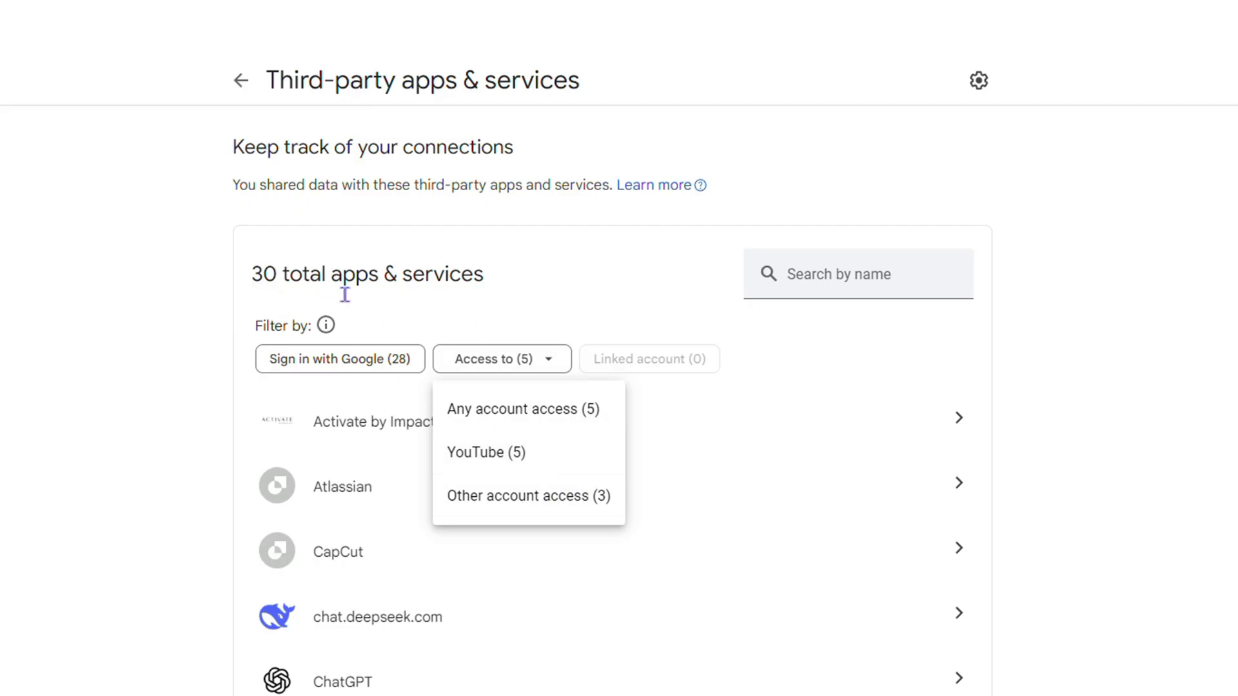
pyautogui.click(376, 364)
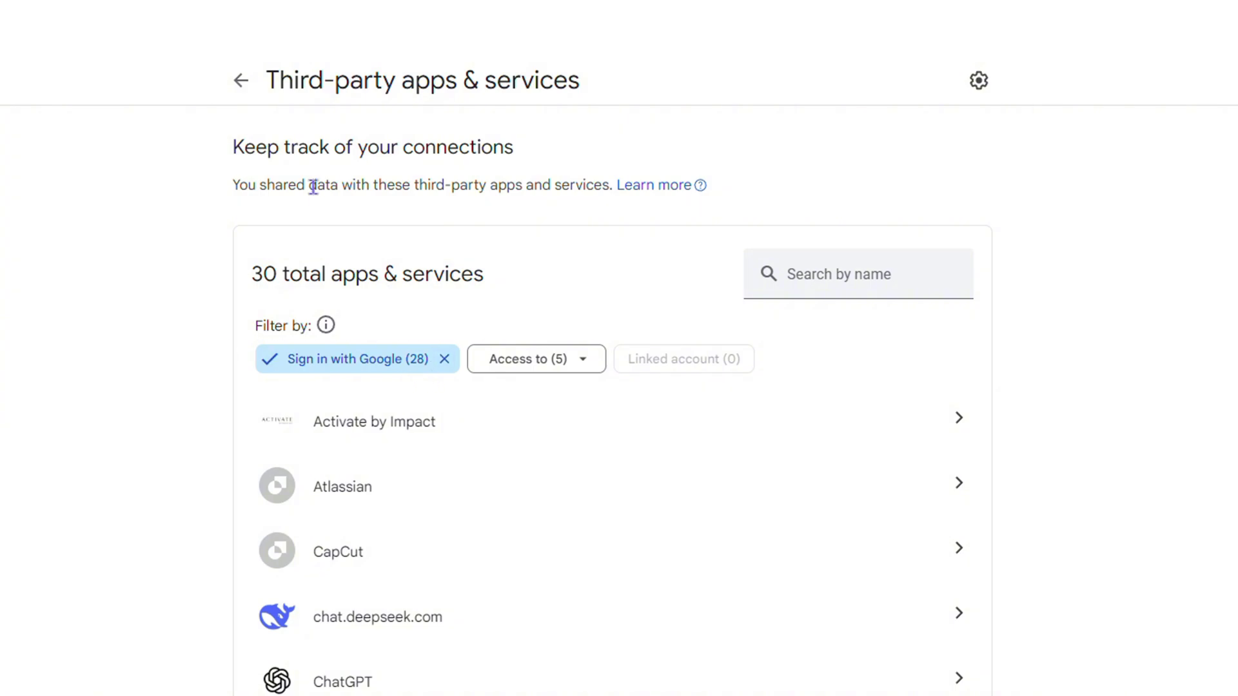
pyautogui.click(240, 87)
pyautogui.scroll(-5, 846, 387)
pyautogui.scroll(-3, 847, 388)
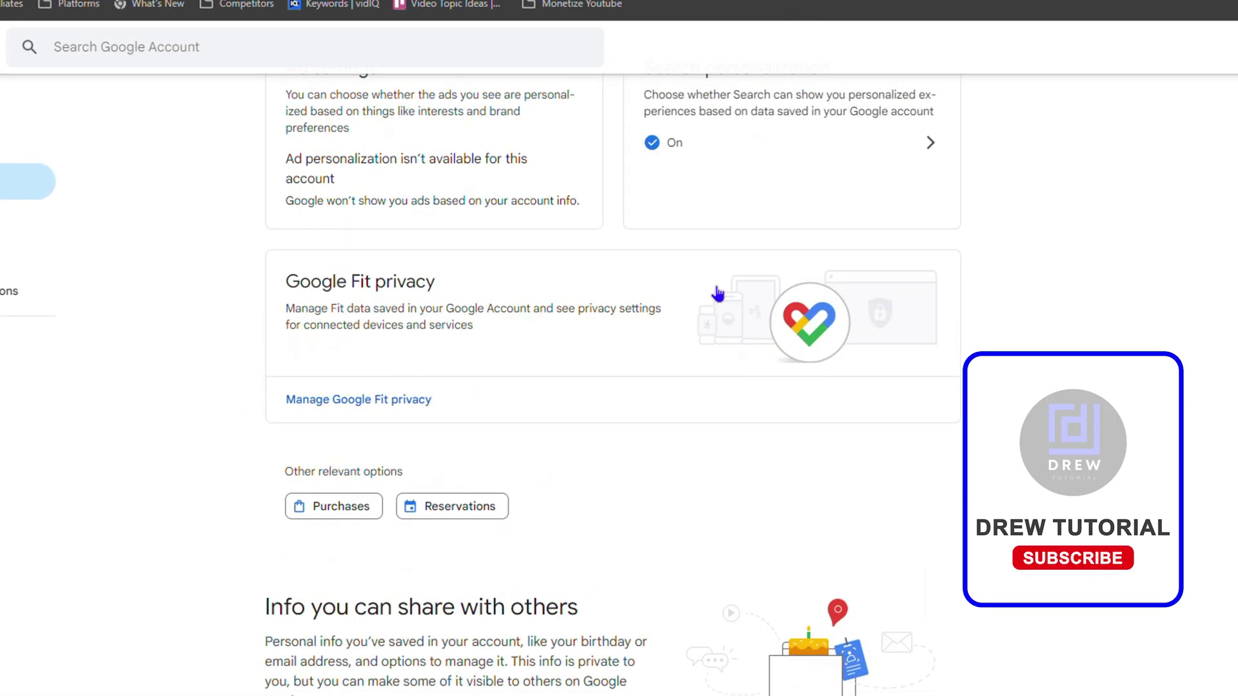
pyautogui.scroll(-5, 717, 295)
pyautogui.scroll(-5, 755, 313)
pyautogui.scroll(-3, 749, 305)
pyautogui.scroll(2, 744, 299)
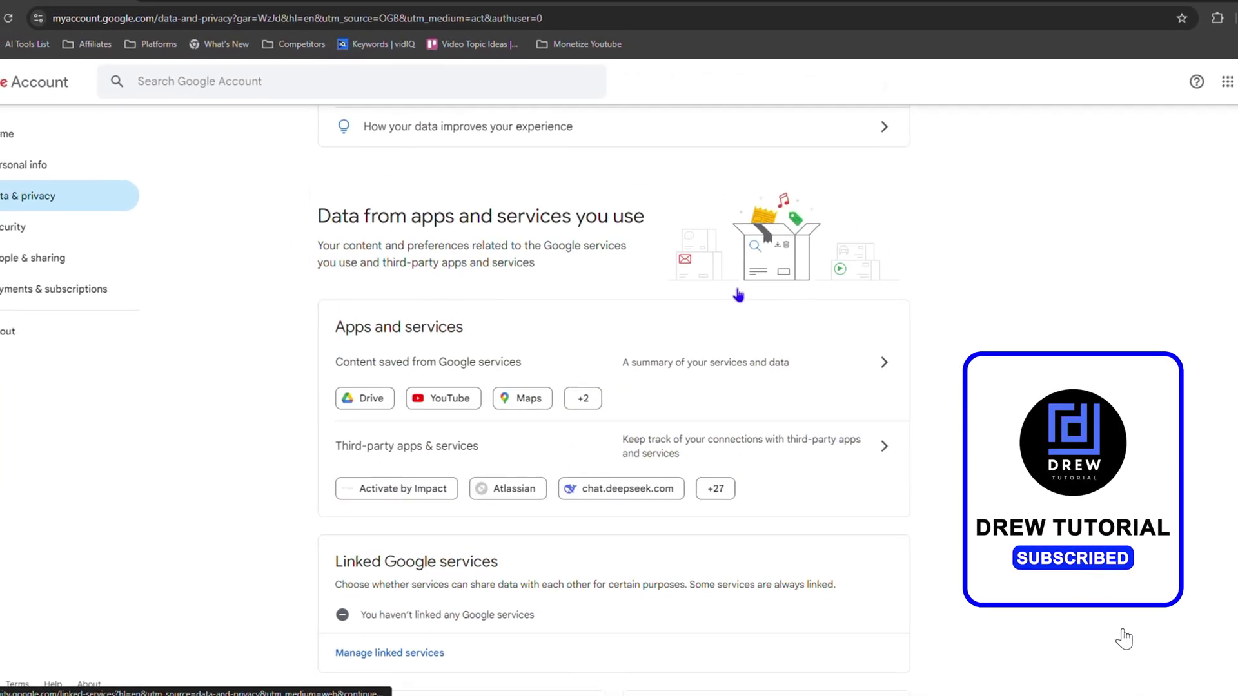